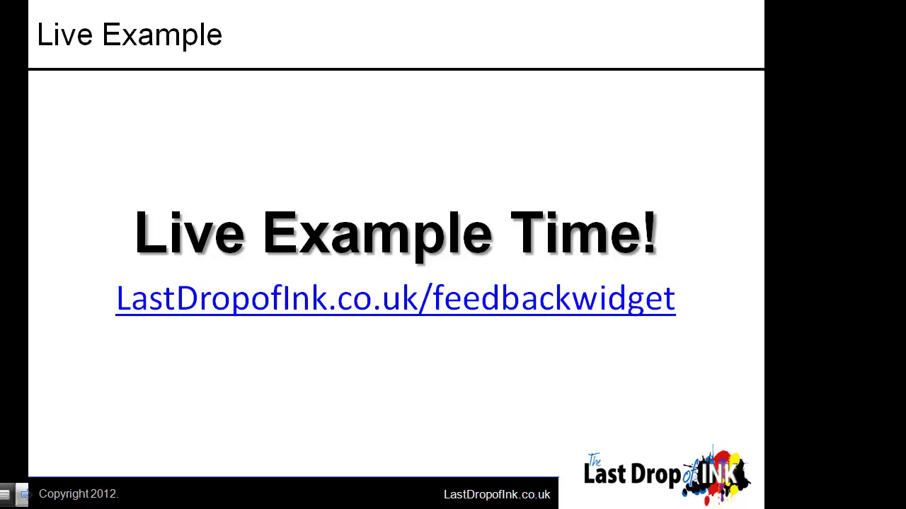
Leave the PowerPoint slideshow and switch to the widget web page.
key("alt+Tab")
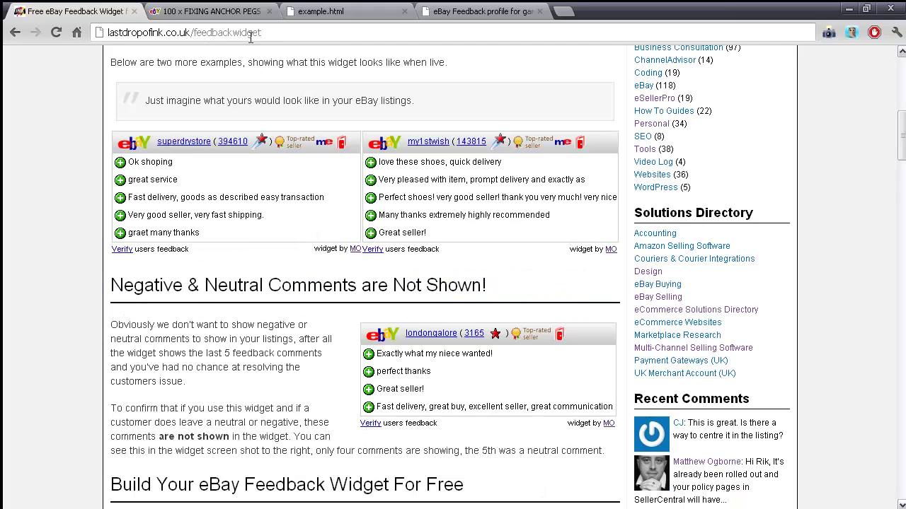
Highlight the 'Build Your eBay Feedback Widget For Free' heading and scroll to the form and Create button.
scroll(219, 185, "up", 2)
scroll(244, 229, "up", 1)
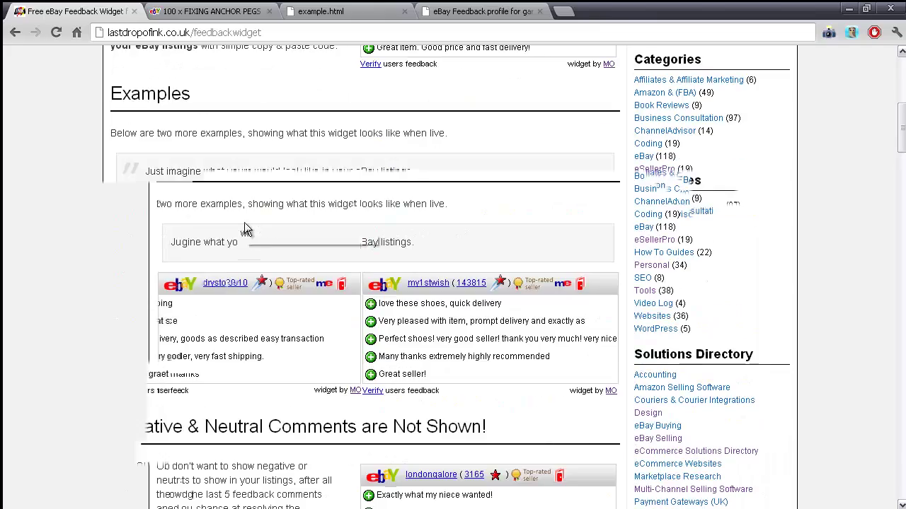
scroll(244, 229, "down", 8)
left_click_drag(114, 128, 470, 128)
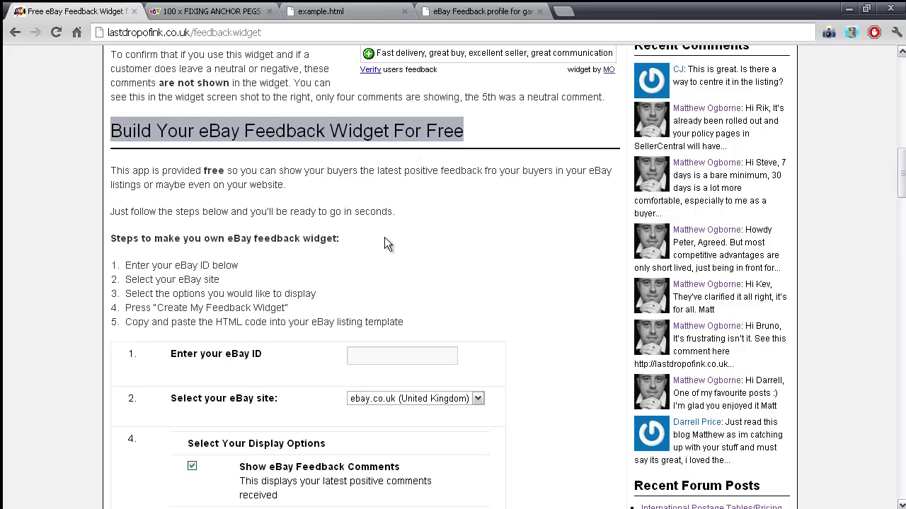
scroll(363, 269, "down", 1)
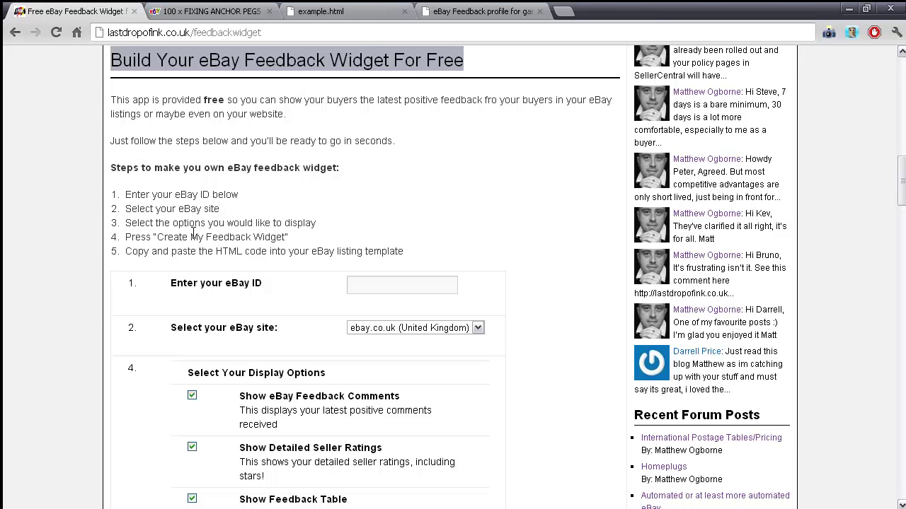
scroll(292, 303, "down", 1)
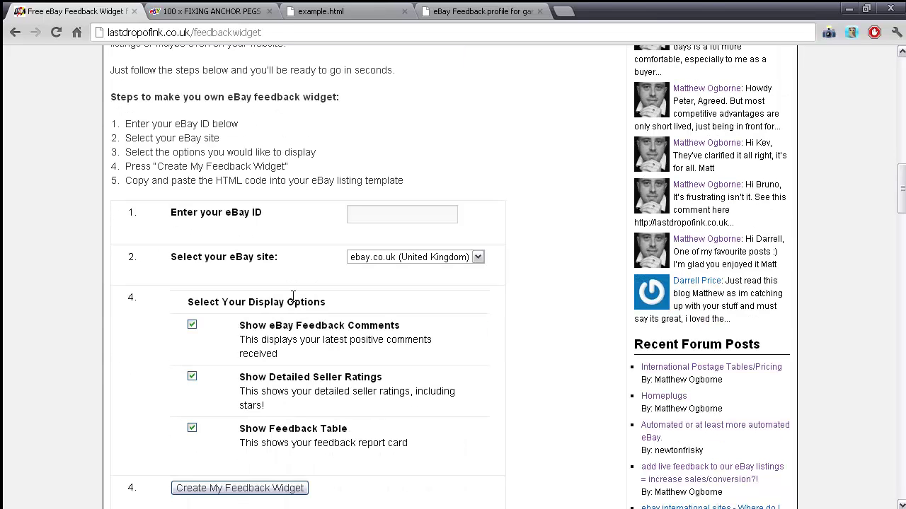
Paste the seller's eBay ID and leave the site dropdown on ebay.co.uk (United Kingdom).
left_click(382, 218)
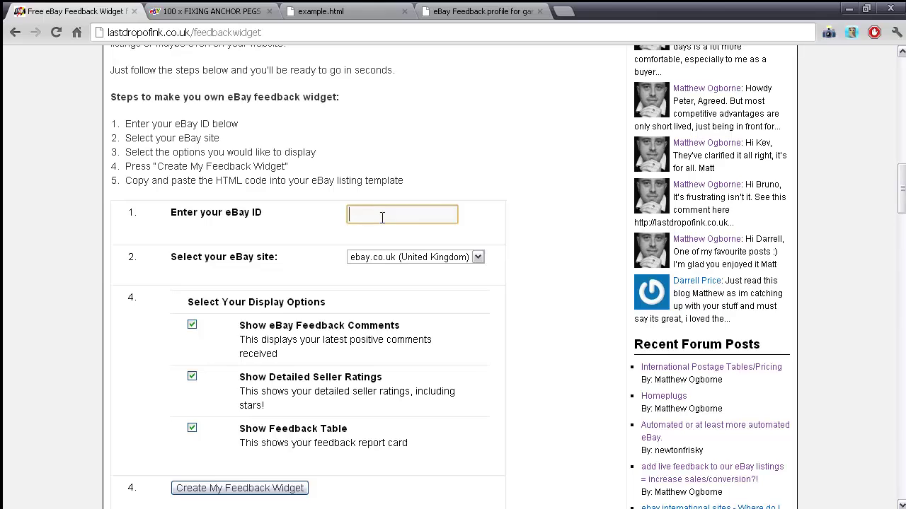
type("gardenersdreamuk")
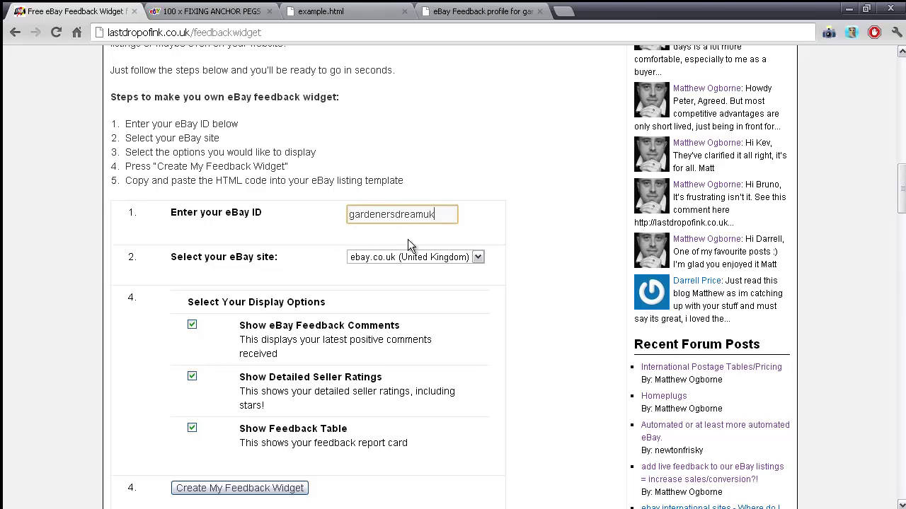
left_click(394, 260)
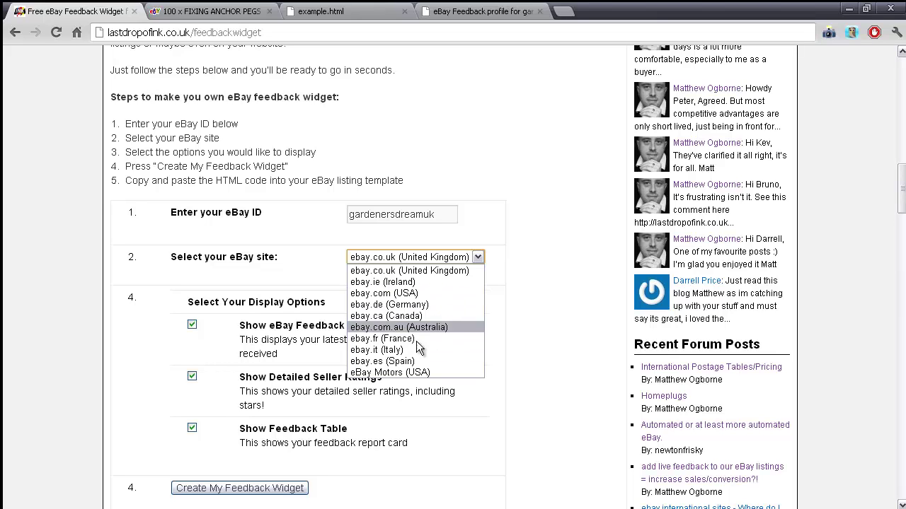
left_click(322, 301)
scroll(321, 301, "down", 1)
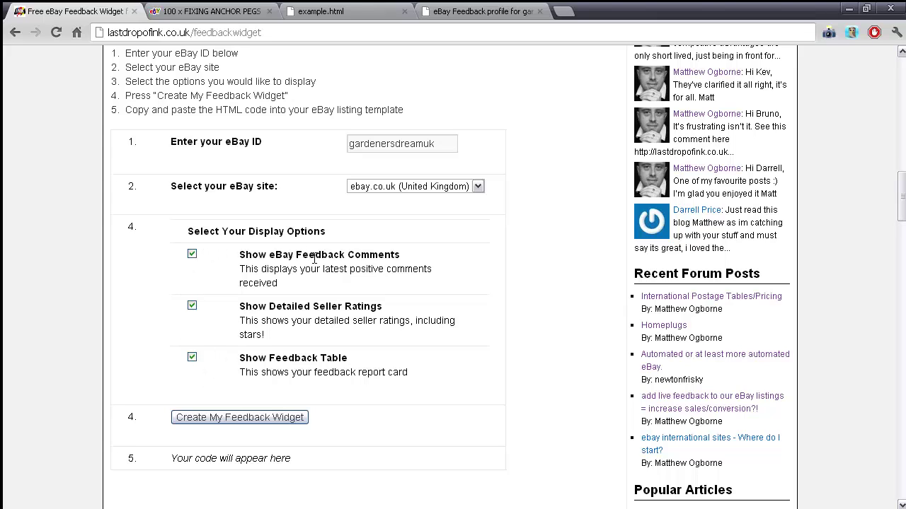
Compare the example.html widget preview tab with the widget-building form tab.
left_click(331, 14)
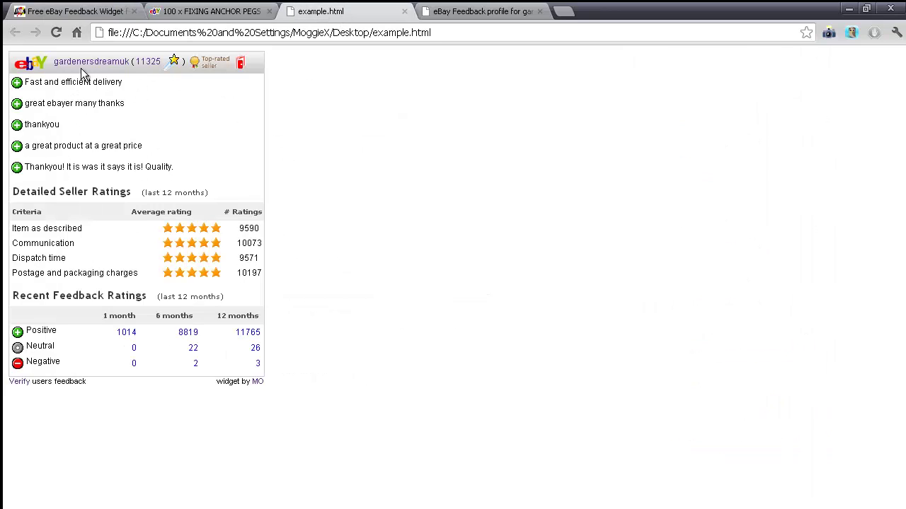
left_click(79, 12)
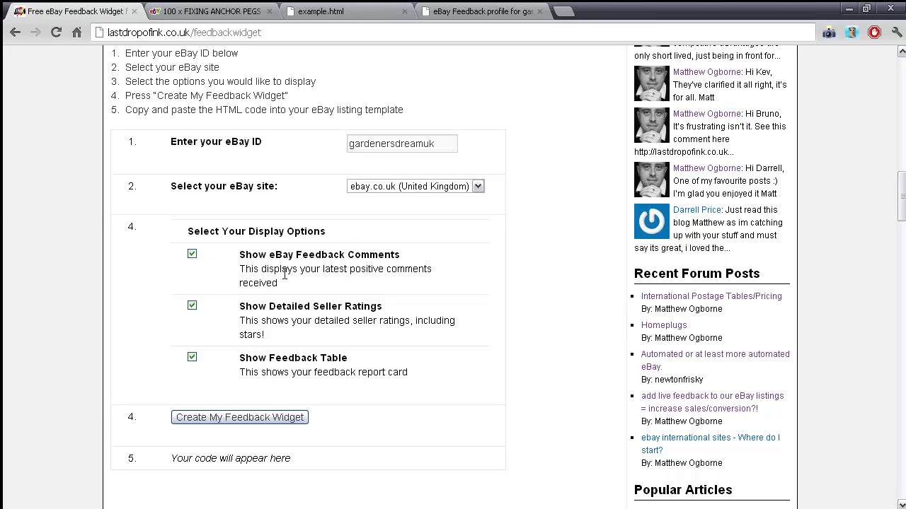
left_click(318, 12)
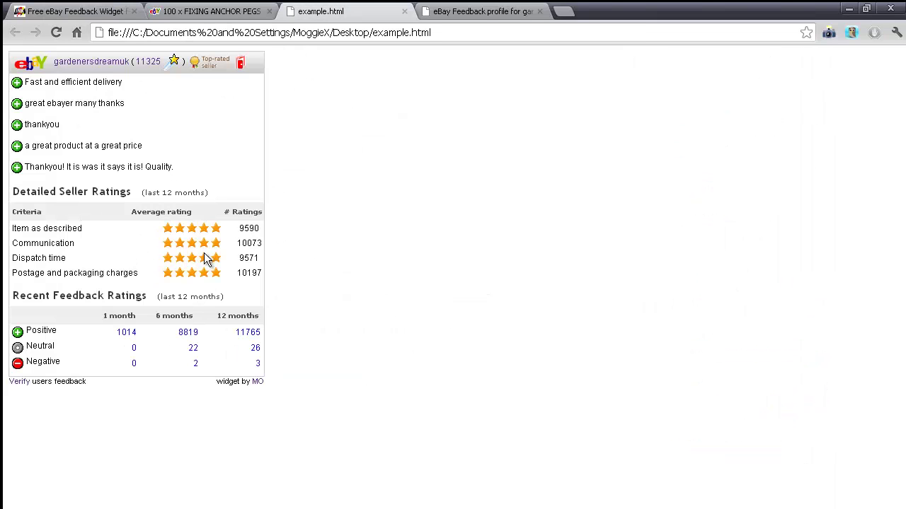
left_click(99, 14)
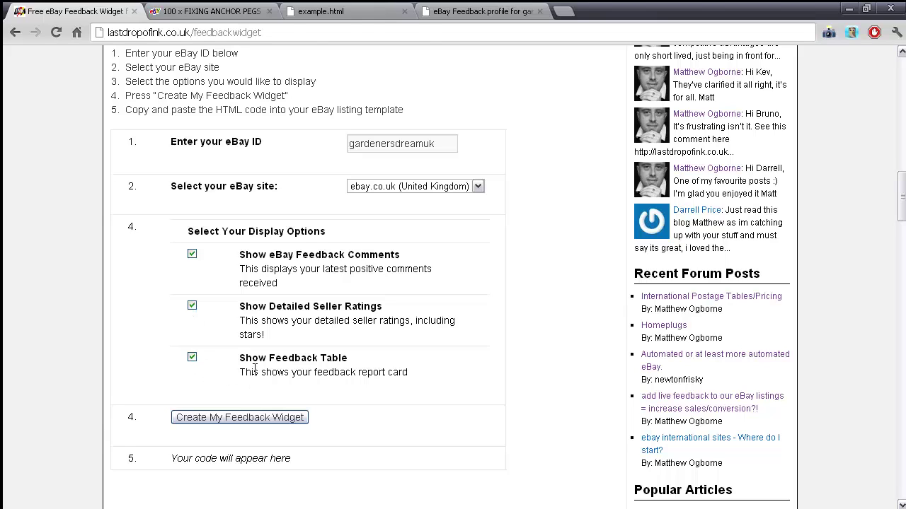
left_click(320, 11)
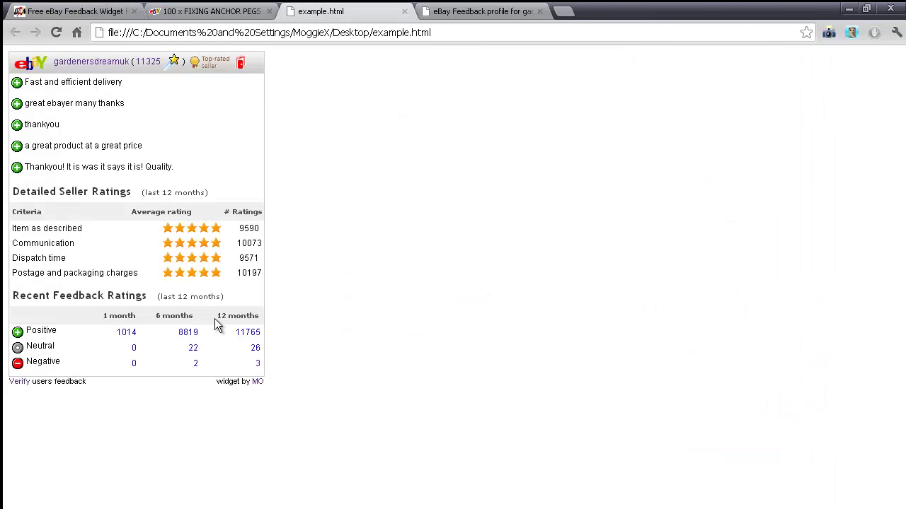
left_click(99, 12)
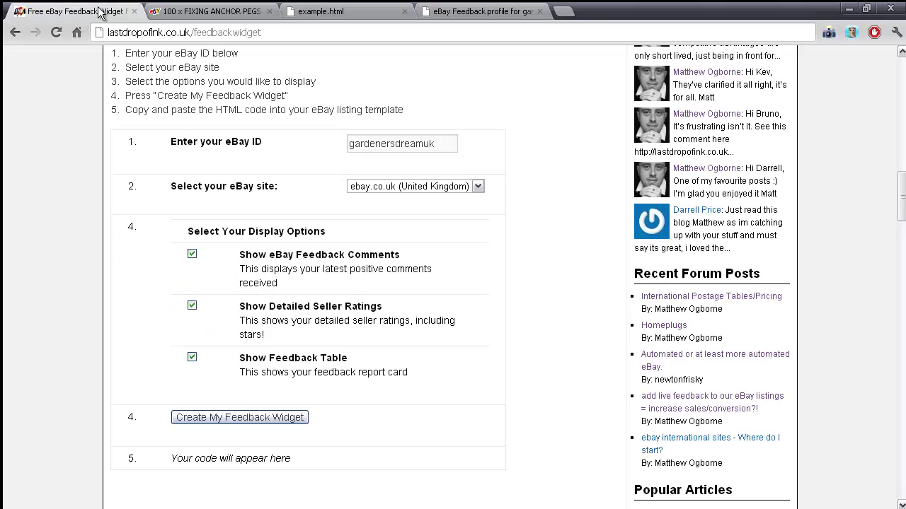
Untick the comments, detailed seller ratings and feedback table options, then check the preview.
left_click(193, 254)
left_click(194, 307)
left_click(192, 357)
left_click(311, 12)
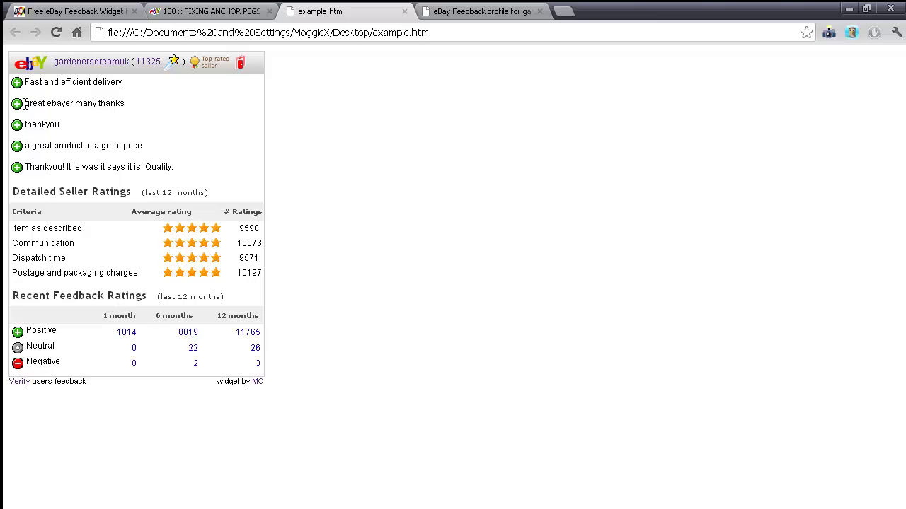
left_click(117, 8)
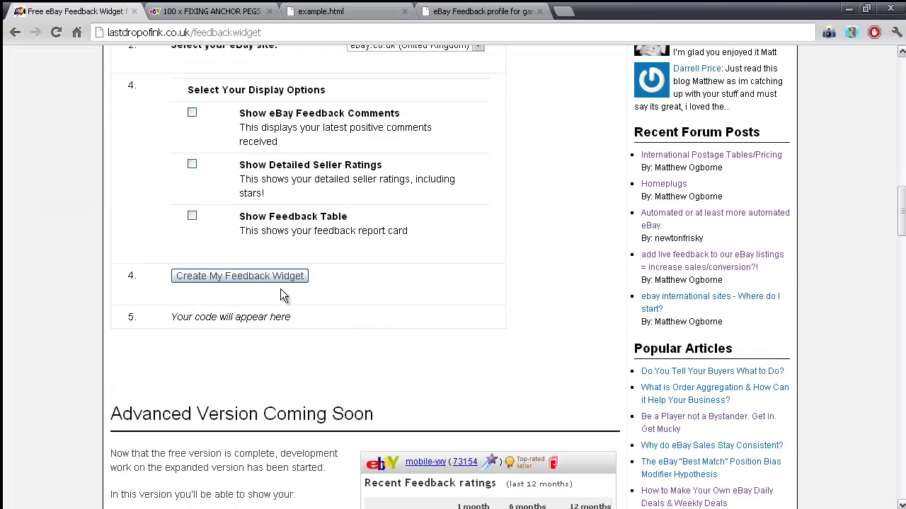
Re-tick the feedback comments, detailed seller ratings and feedback table options.
left_click(193, 113)
left_click(192, 164)
left_click(192, 216)
Generate the feedback widget code and bring the step 5 code box into view.
left_click(183, 276)
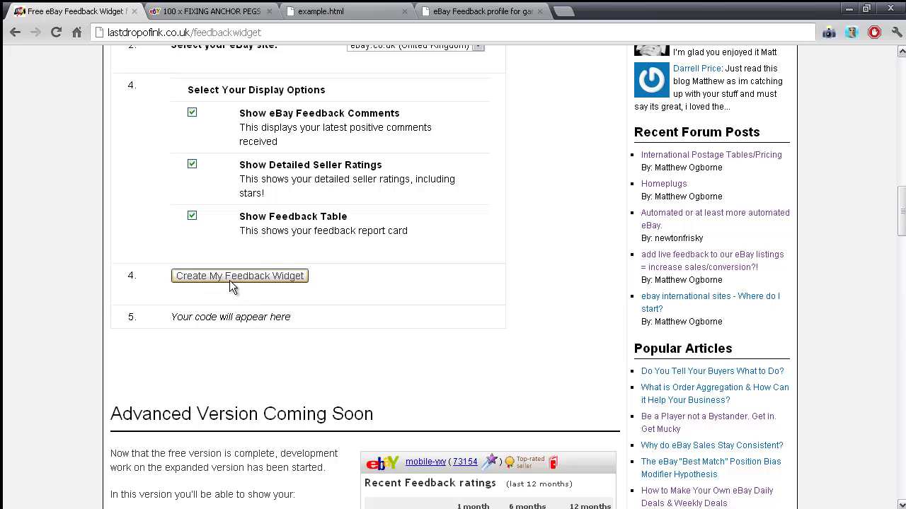
left_click(206, 278)
scroll(356, 276, "down", 1)
scroll(357, 276, "down", 1)
scroll(372, 308, "up", 1)
scroll(530, 208, "down", 2)
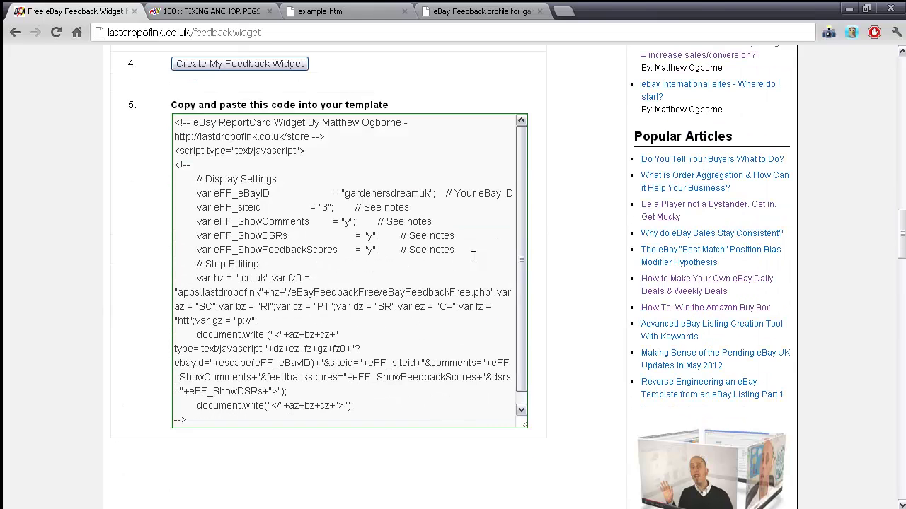
left_click(310, 207)
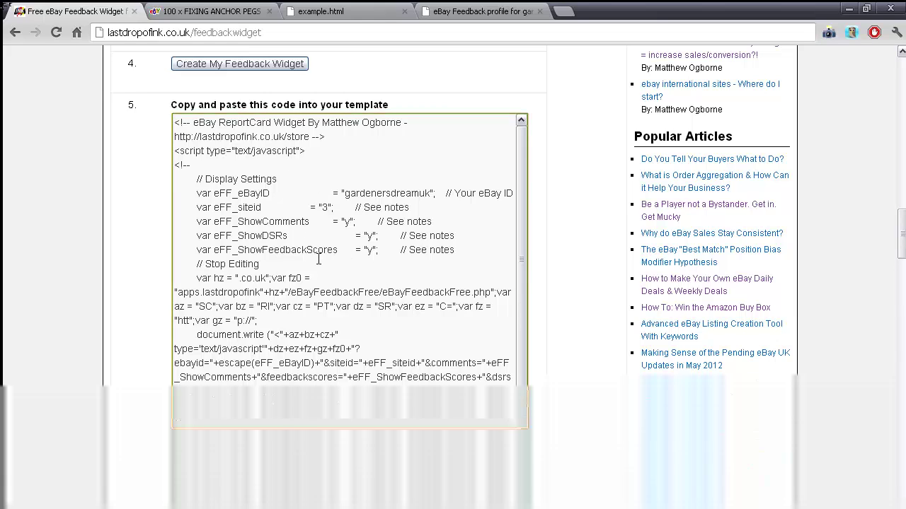
Select all the generated widget script and copy it to the clipboard.
key("ctrl+a")
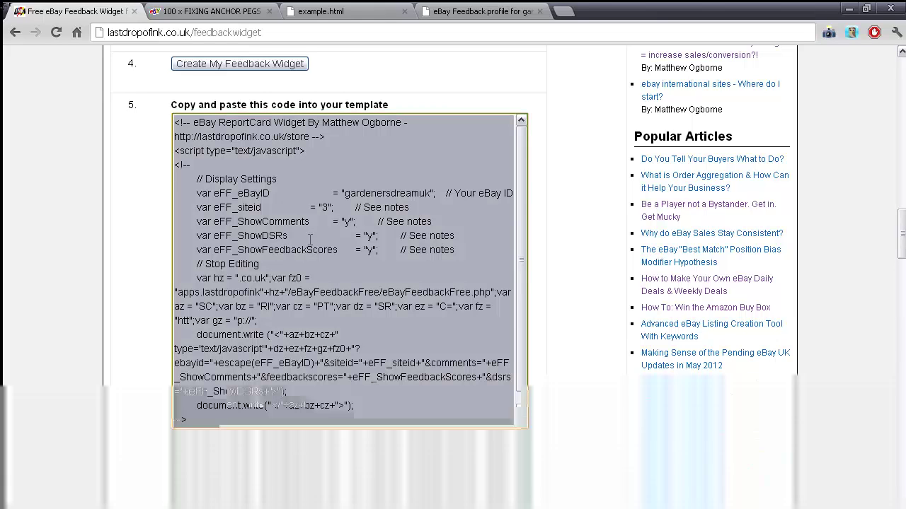
right_click(283, 196)
left_click(334, 253)
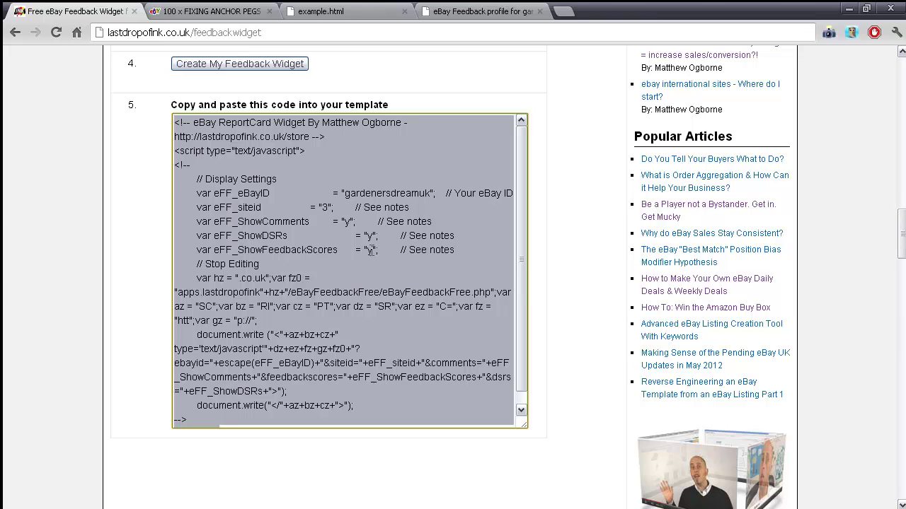
left_click(117, 238)
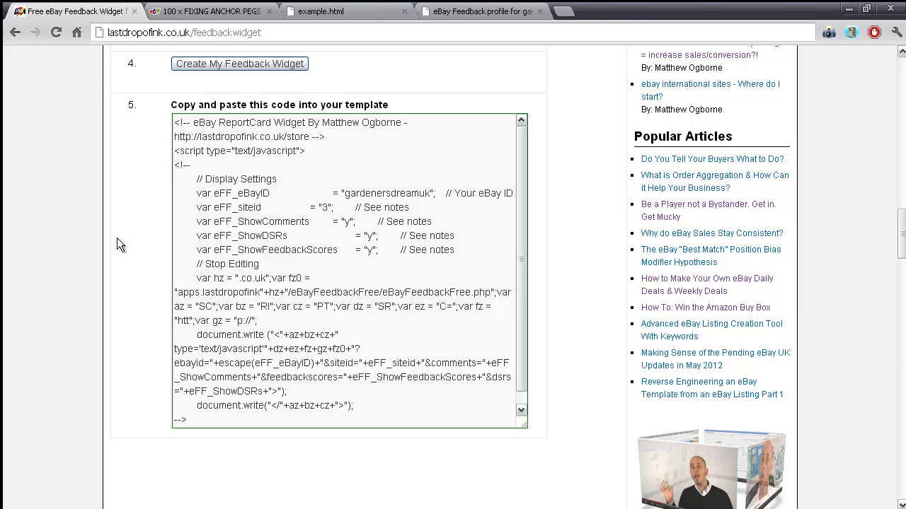
Check the example.html contents in Notepad++.
scroll(117, 237, "up", 14)
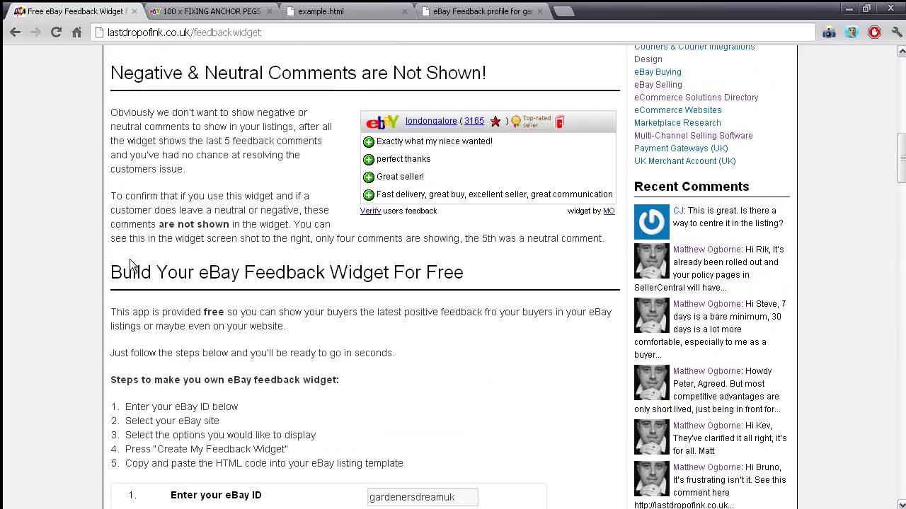
scroll(139, 279, "up", 8)
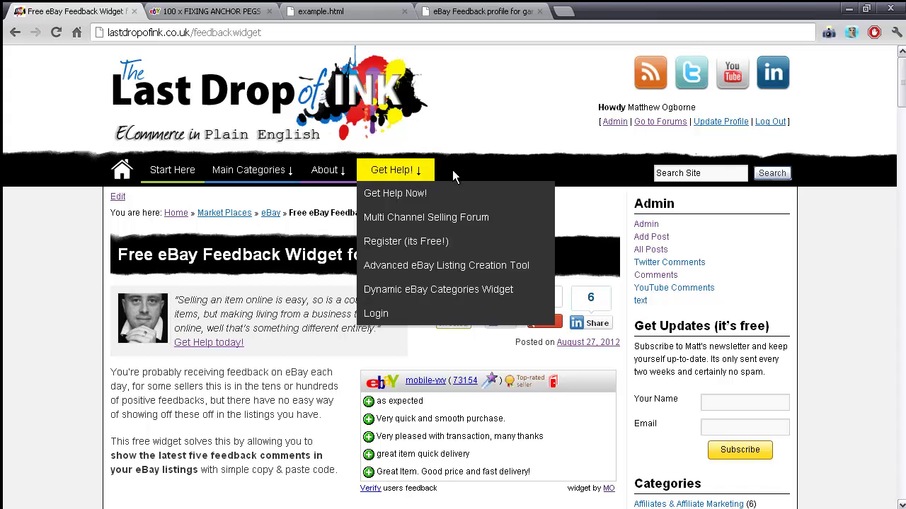
scroll(297, 327, "down", 3)
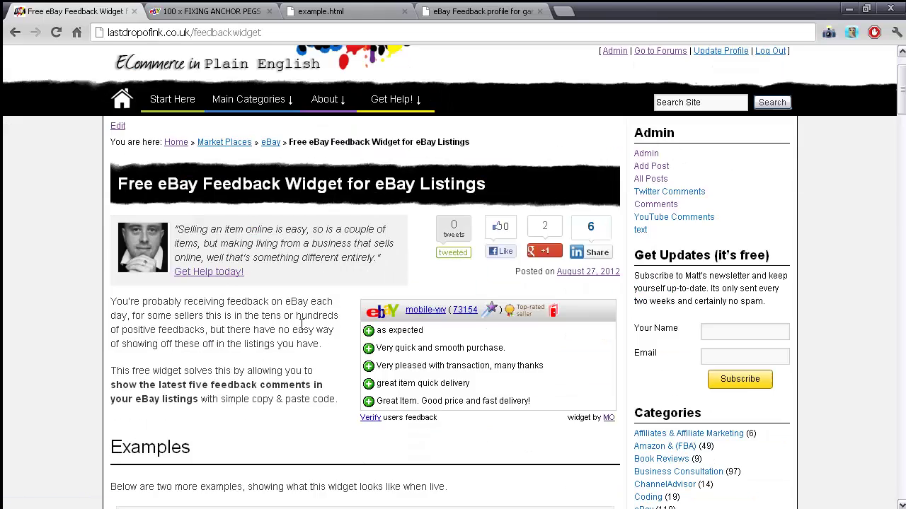
scroll(298, 327, "down", 2)
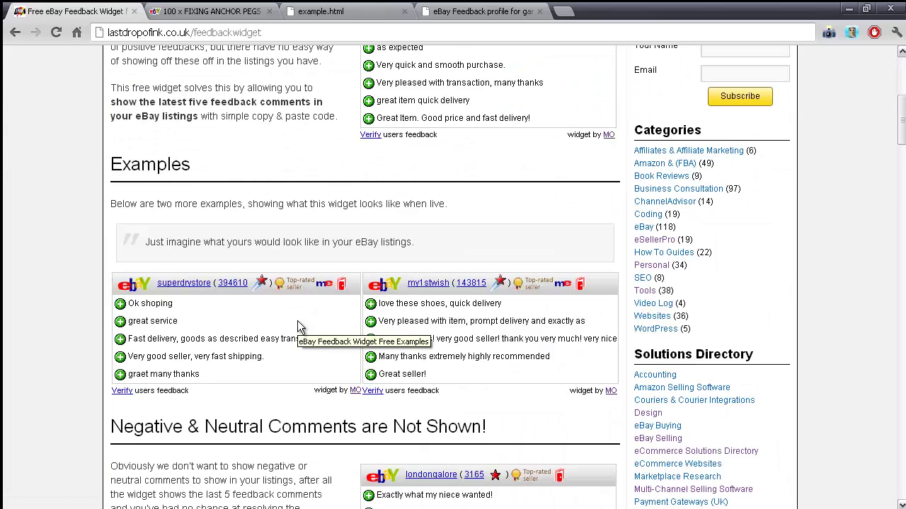
scroll(297, 327, "down", 7)
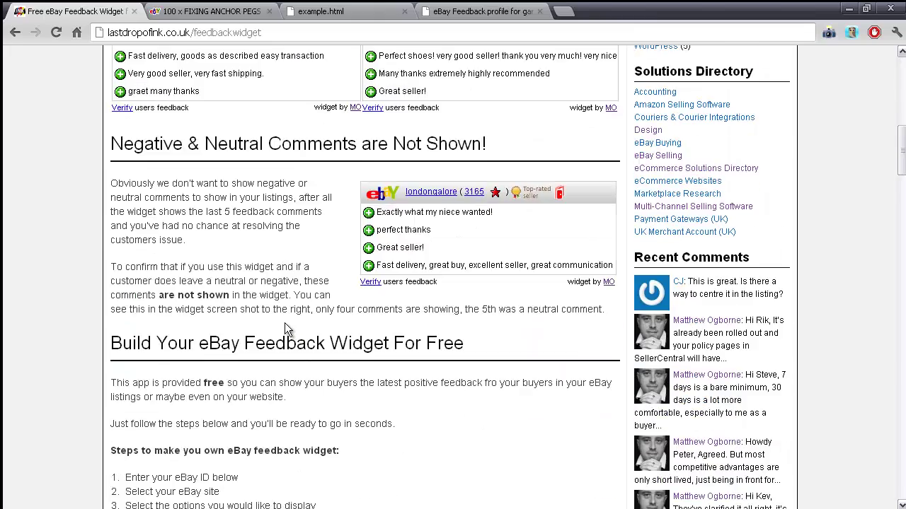
scroll(286, 323, "down", 6)
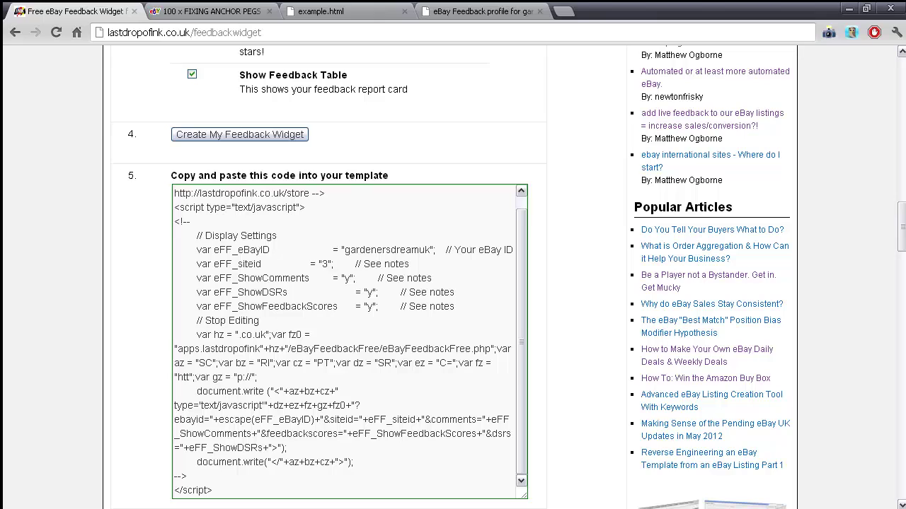
key("alt+Tab")
left_click_drag(100, 283, 3, 83)
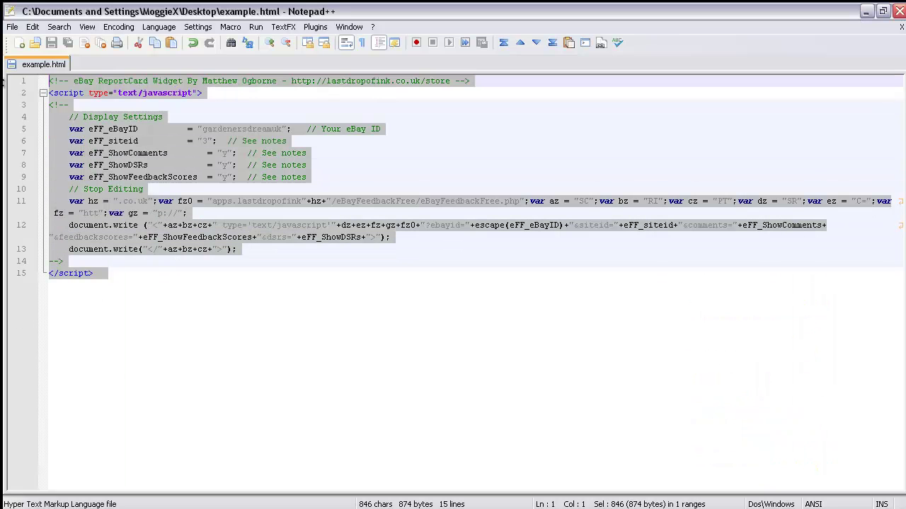
key("ctrl+End")
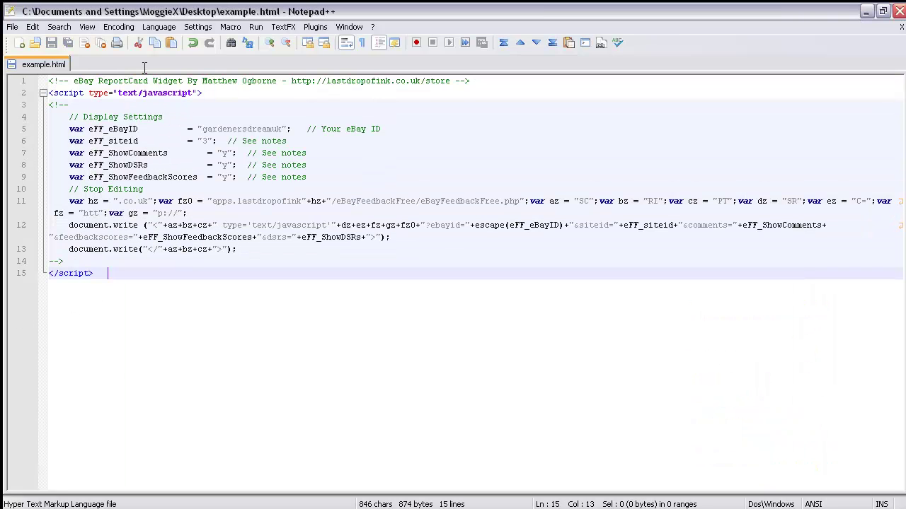
Reload the example.html preview in Chrome to display the feedback widget.
left_click(866, 11)
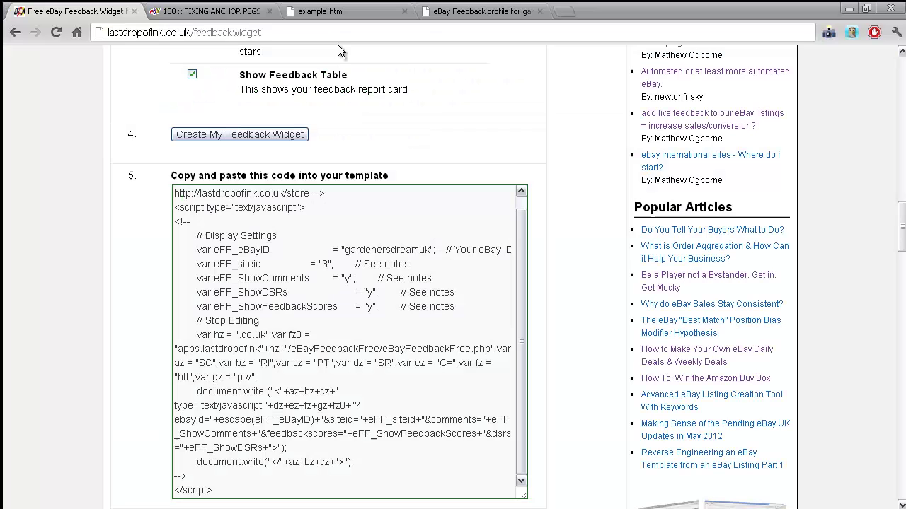
left_click(322, 11)
right_click(405, 112)
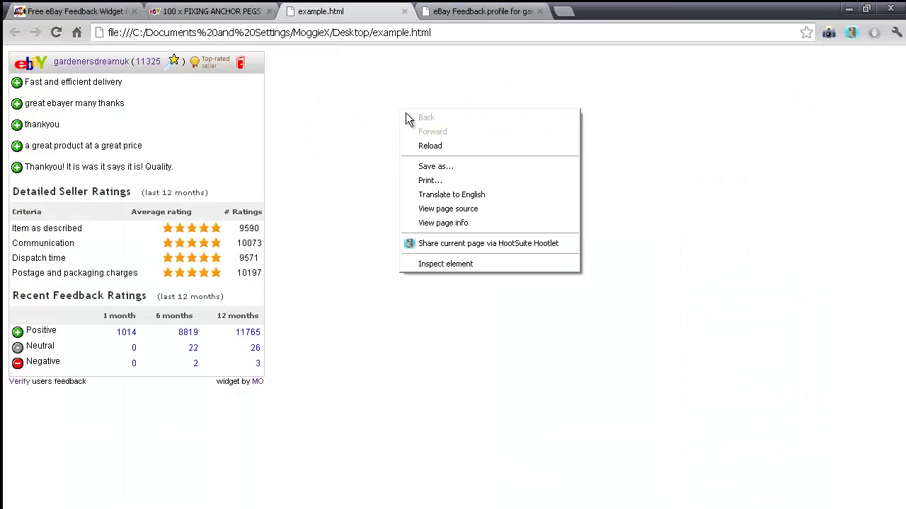
left_click(433, 145)
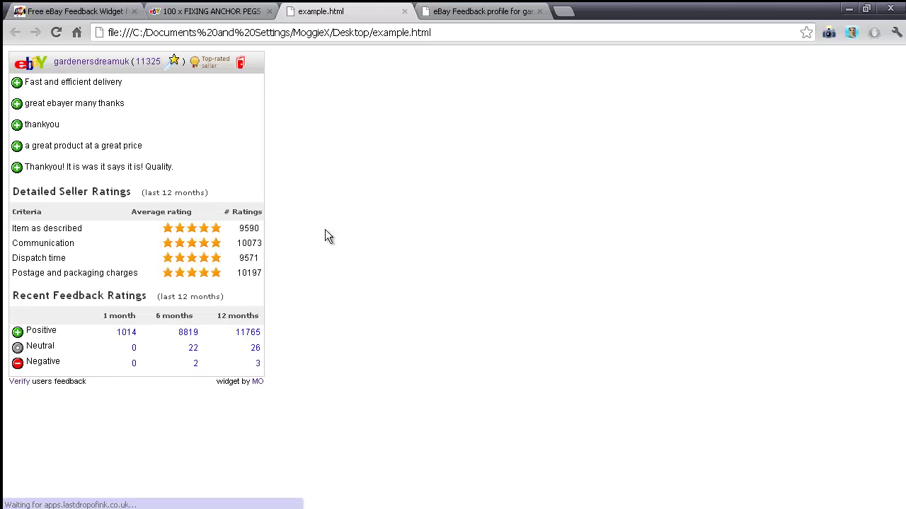